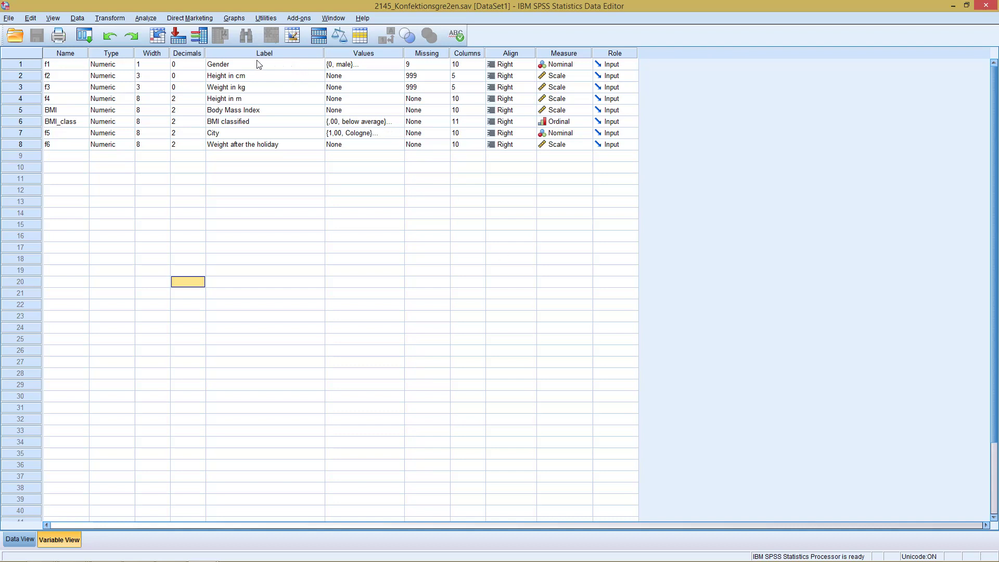
Open the Analyze menu in the Data Editor for the 2145_Konfektionsgre2en.sav dataset.
left_click(152, 18)
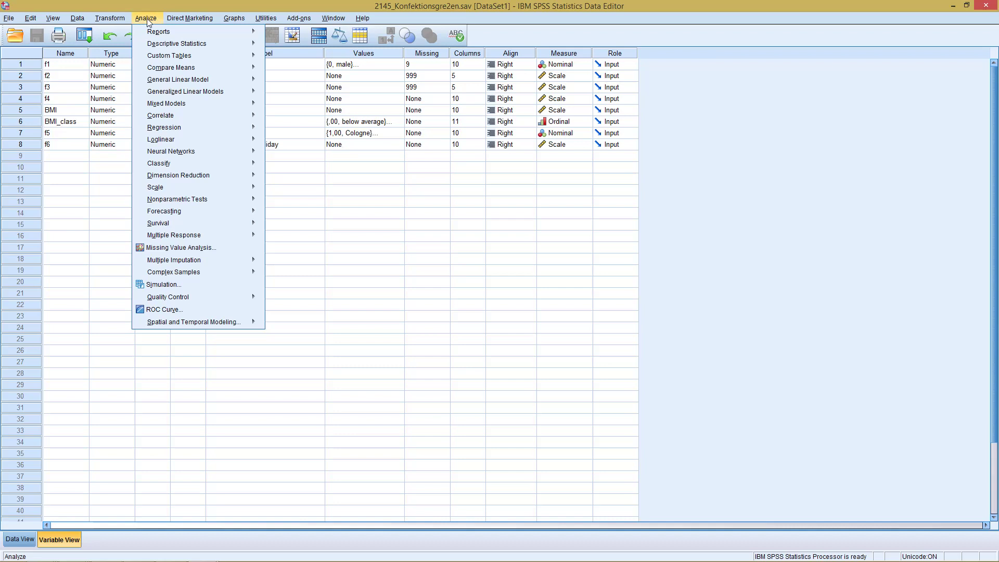
Open the Frequencies dialog from Analyze > Descriptive Statistics.
mouse_move(159, 44)
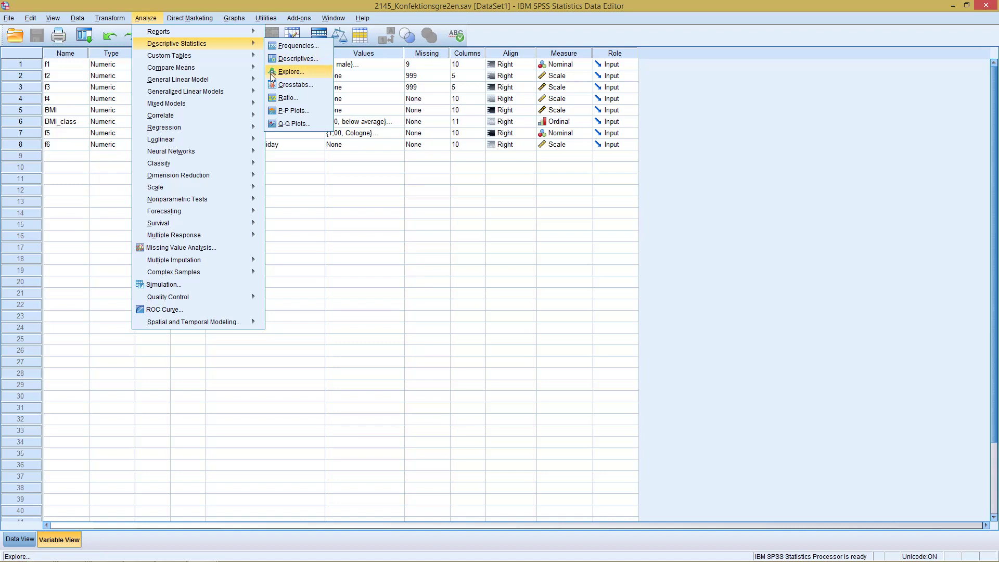
left_click(296, 51)
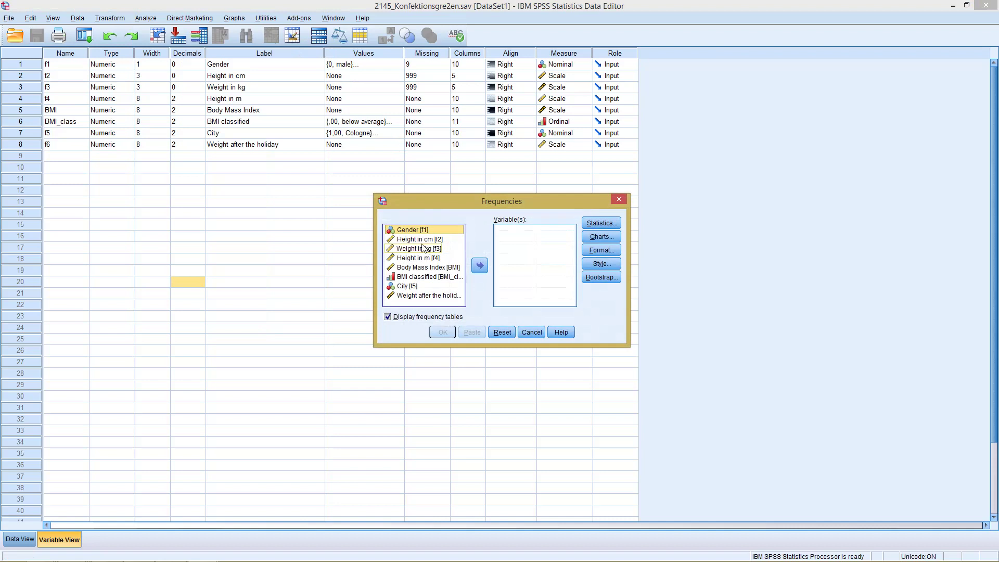
Move Body Mass Index [BMI] into Variable(s) and open the Statistics options.
left_click(421, 267)
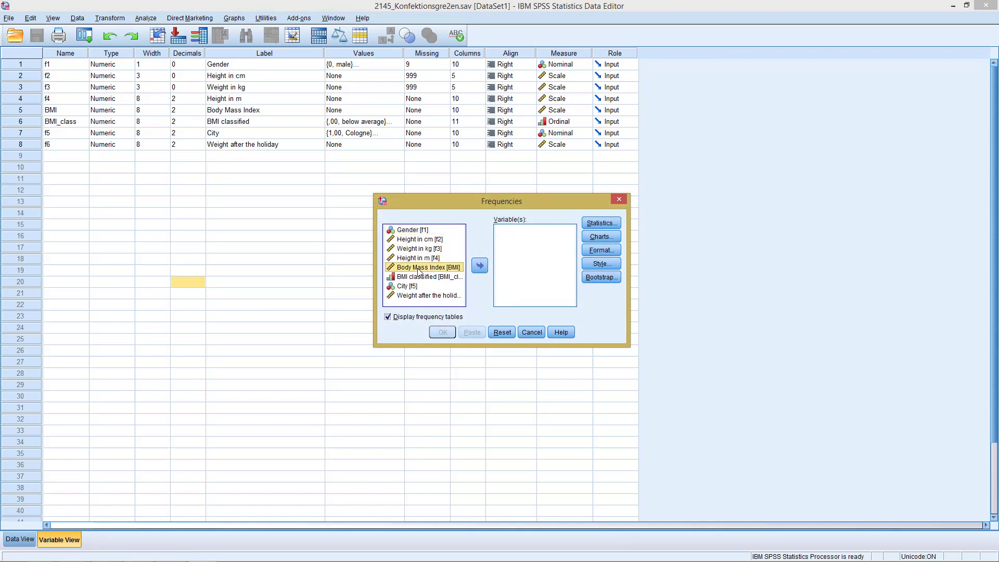
left_click(480, 265)
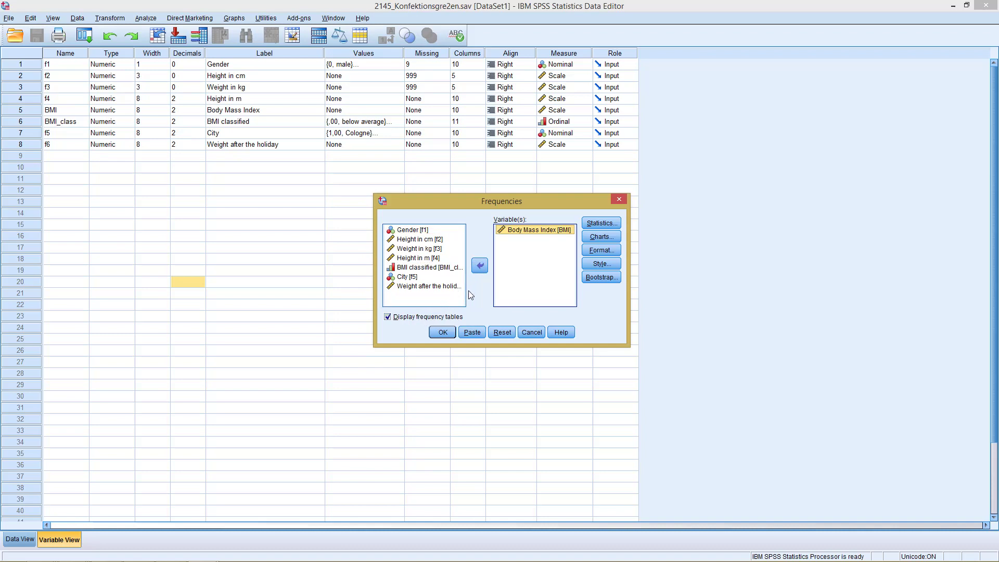
left_click(598, 224)
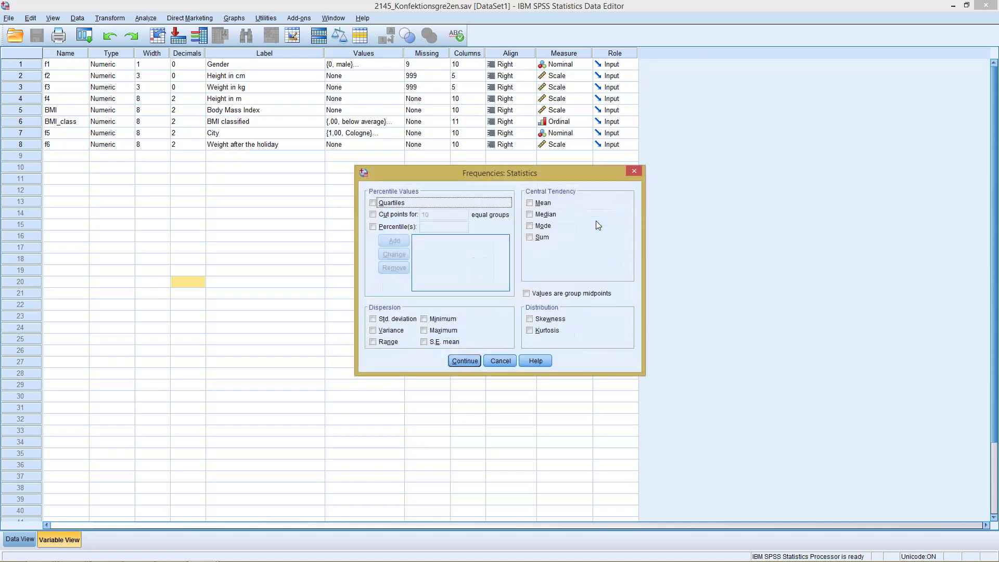
Request mean, median, mode and quartiles, leaving custom percentiles off.
left_click(530, 203)
left_click(531, 214)
left_click(530, 226)
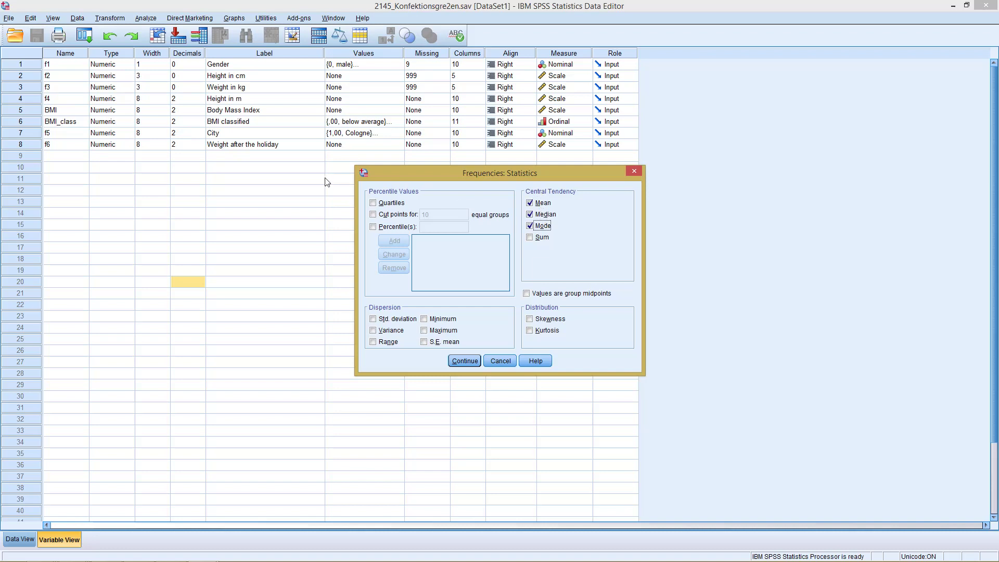
left_click(373, 204)
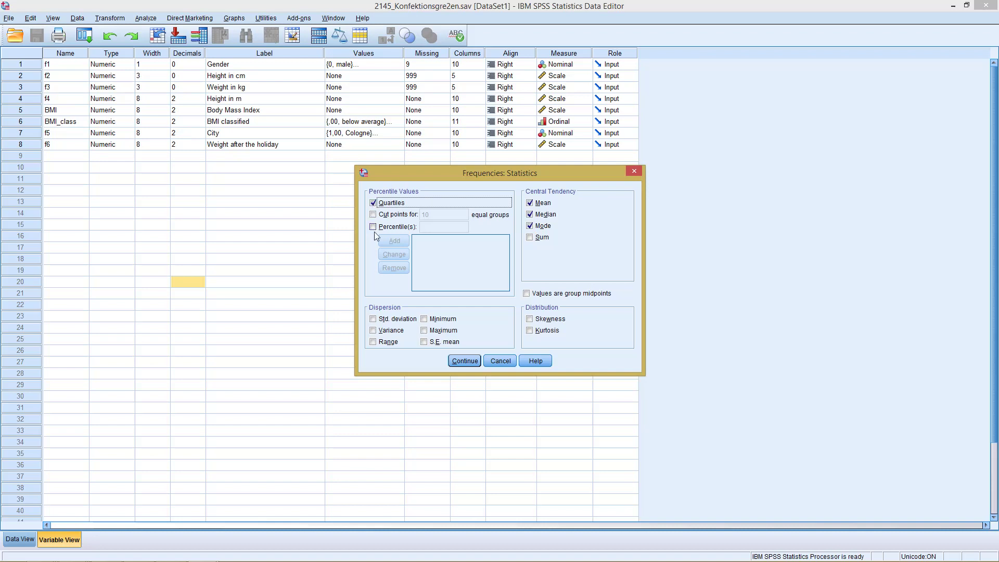
left_click(372, 227)
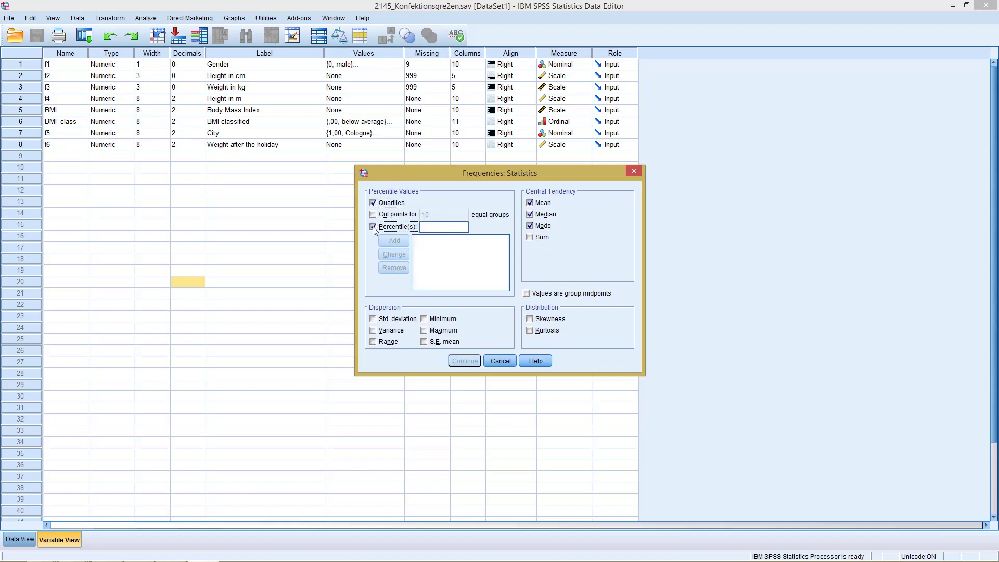
left_click(374, 229)
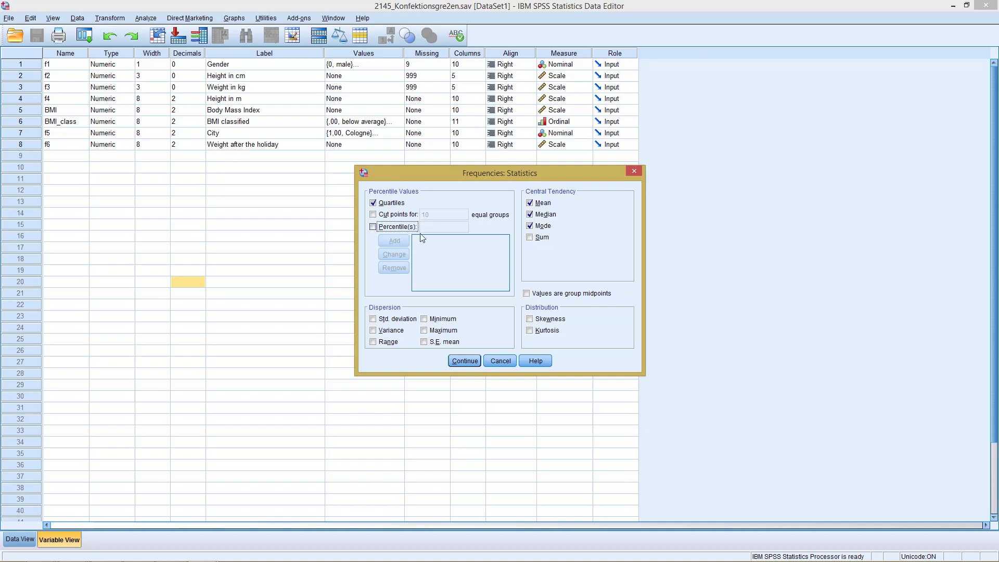
Add standard deviation, variance, range, skewness and kurtosis, and confirm the statistics.
left_click(374, 319)
left_click(374, 331)
left_click(377, 342)
left_click(530, 320)
left_click(530, 330)
left_click(465, 360)
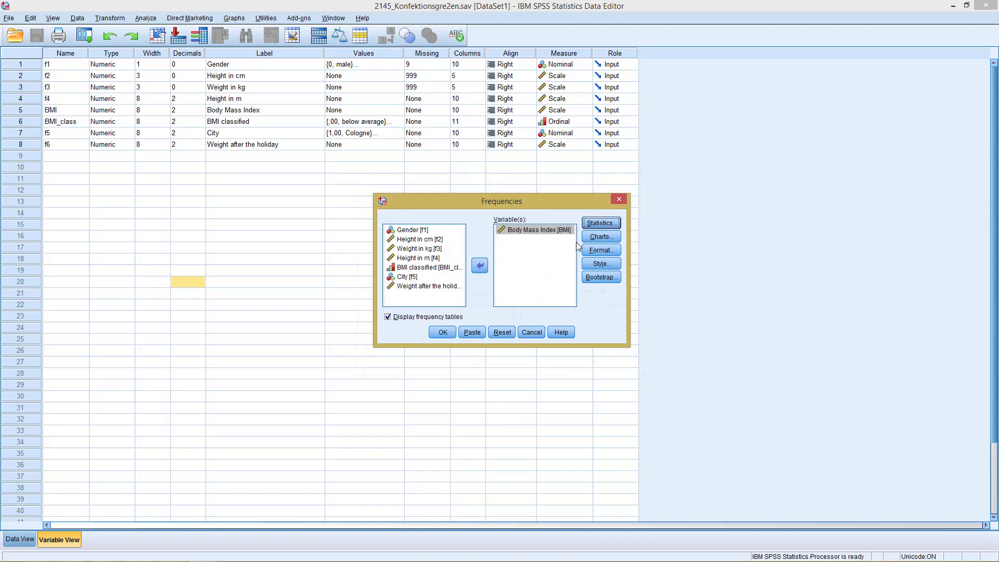
Set the chart type to Histograms with Show normal curve on histogram checked.
left_click(588, 236)
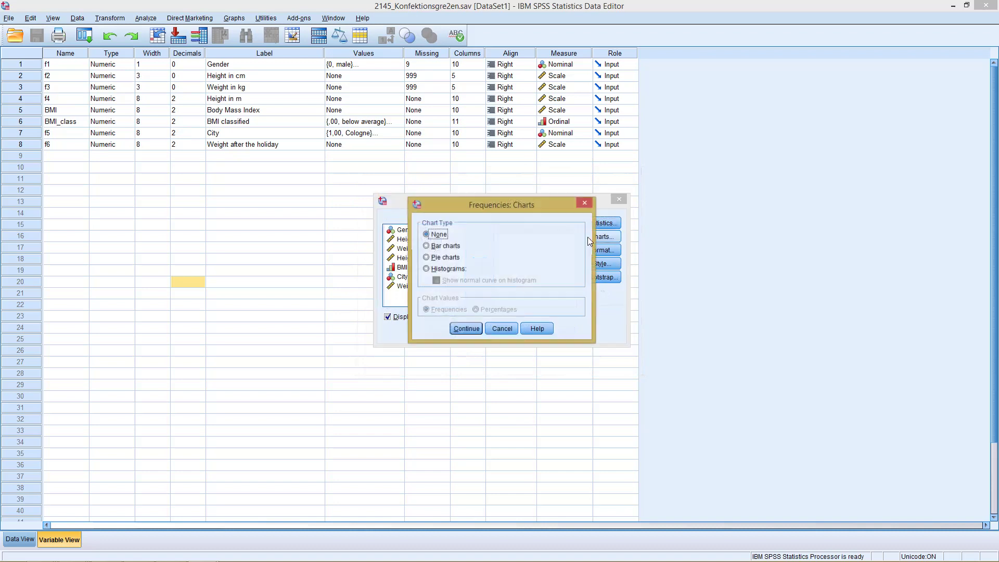
left_click(435, 269)
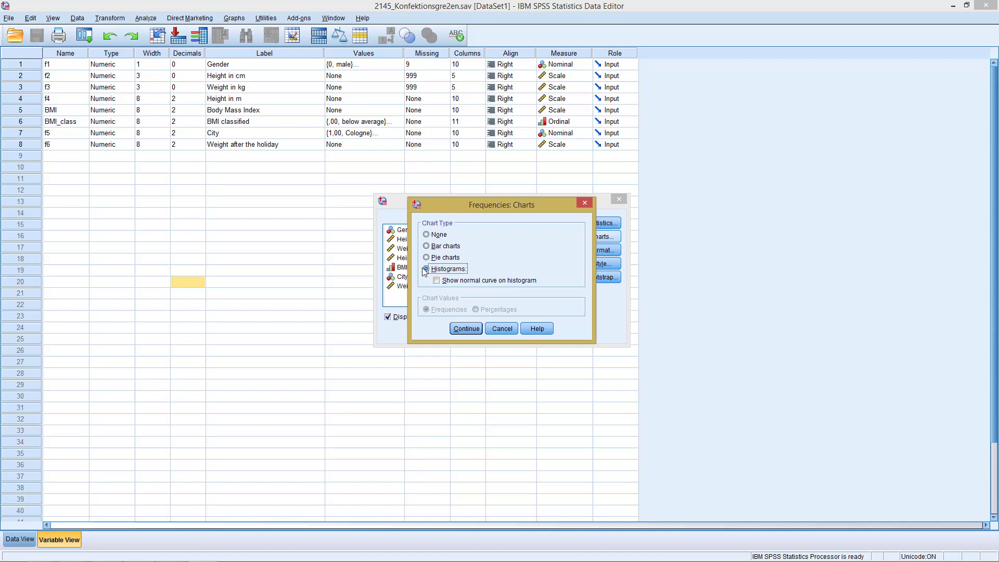
left_click(436, 281)
Run the BMI frequencies analysis and inspect the Statistics table (N 284, mean 21,8122) and frequency table.
left_click(467, 329)
left_click(442, 332)
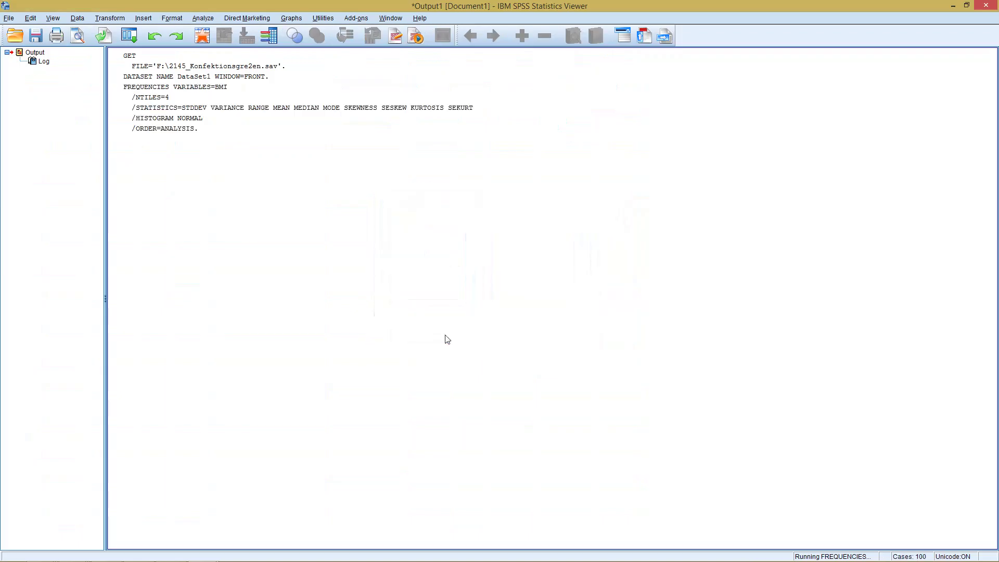
left_click(237, 248)
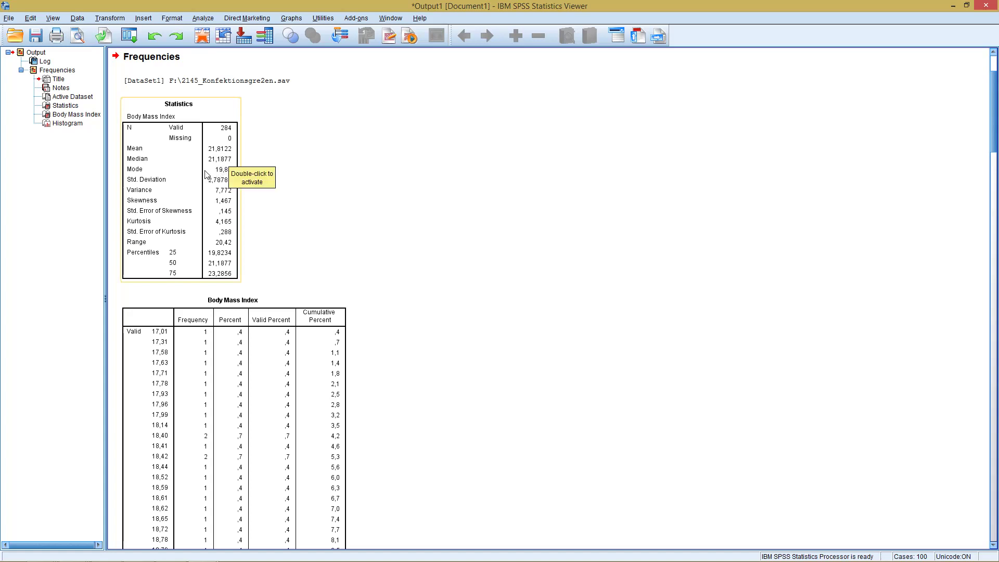
left_click(324, 180)
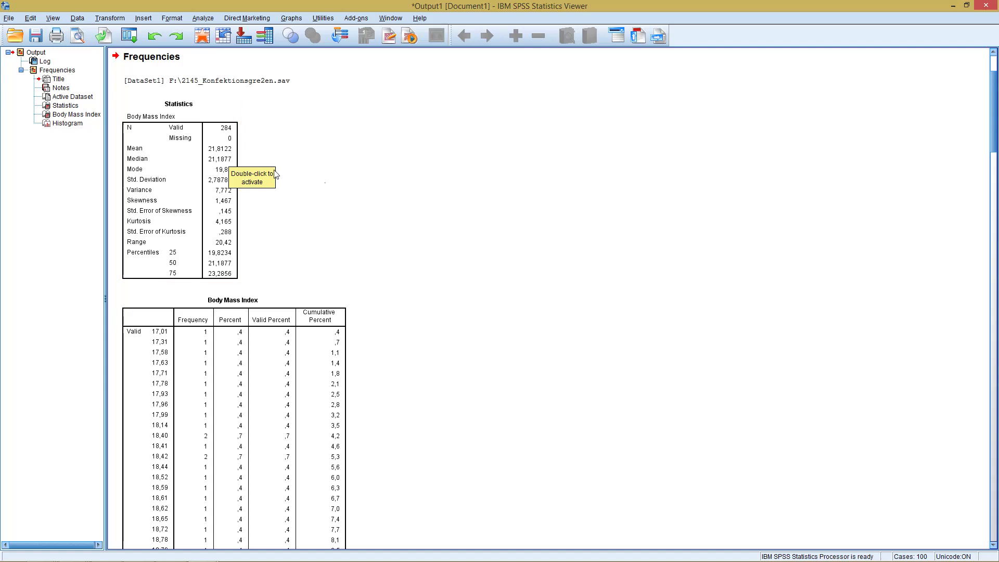
left_click(270, 316)
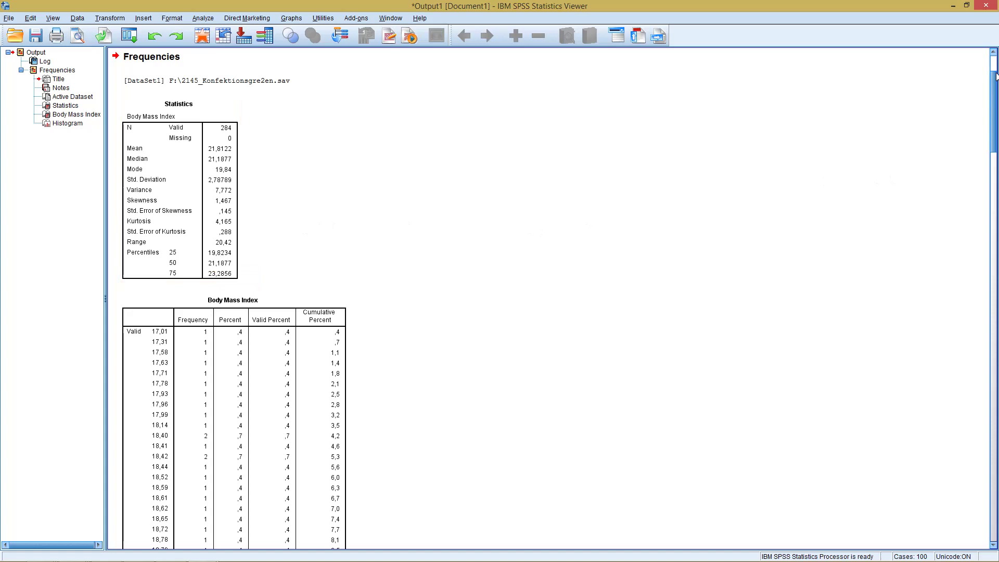
Scroll the Output Viewer down past the frequency table to the BMI histogram with normal curve.
left_click_drag(995, 76, 959, 449)
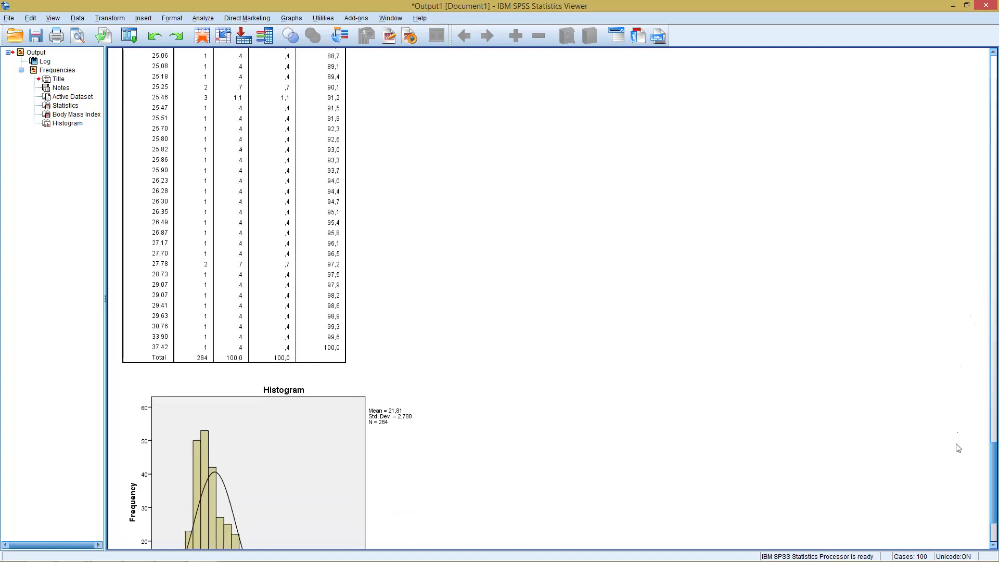
left_click(298, 346)
mouse_move(993, 468)
left_mouse_down()
mouse_move(976, 372)
mouse_move(989, 260)
mouse_move(986, 485)
left_mouse_up()
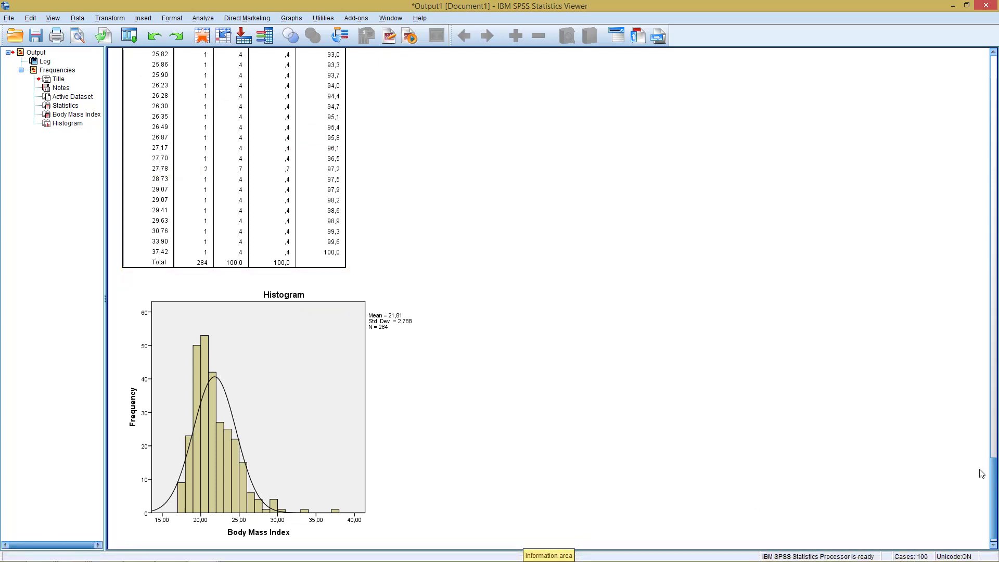
scroll(772, 428, "down", 1)
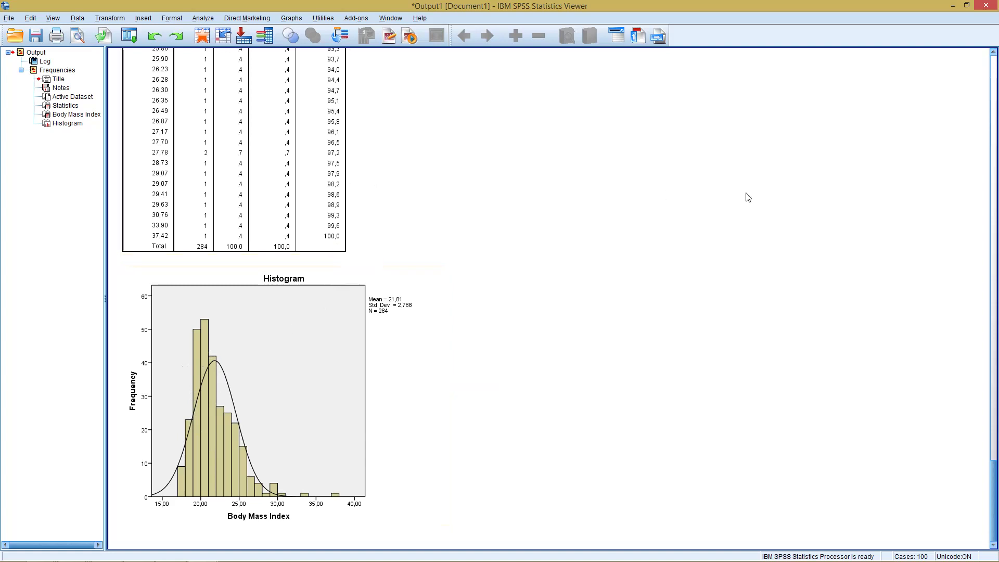
left_click(994, 408)
left_click_drag(994, 409, 994, 86)
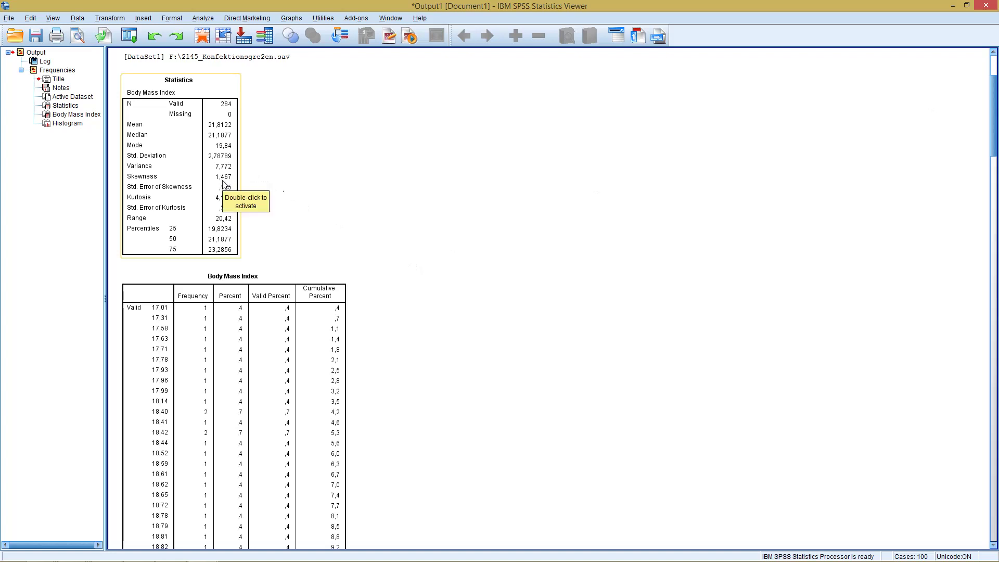
left_click_drag(993, 108, 906, 484)
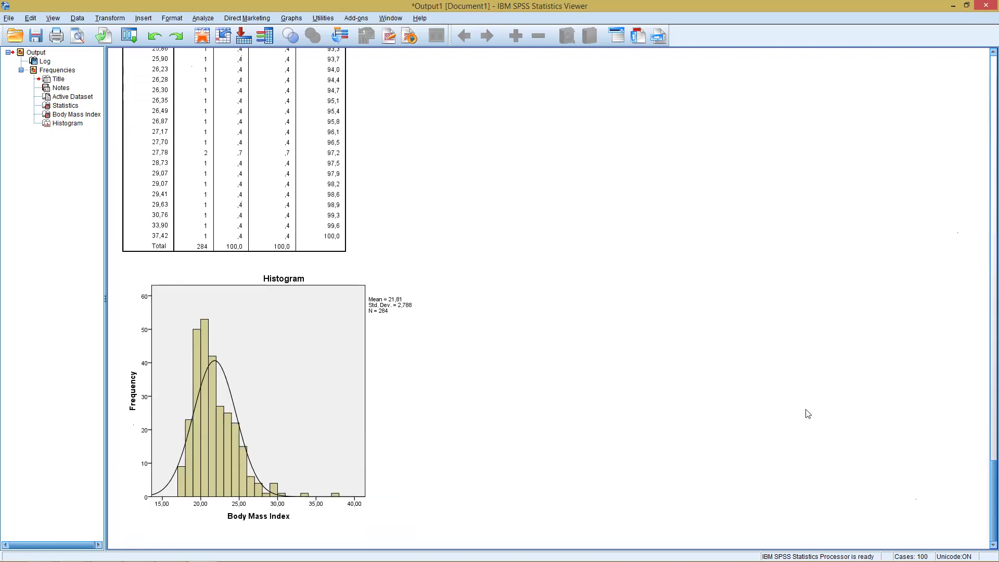